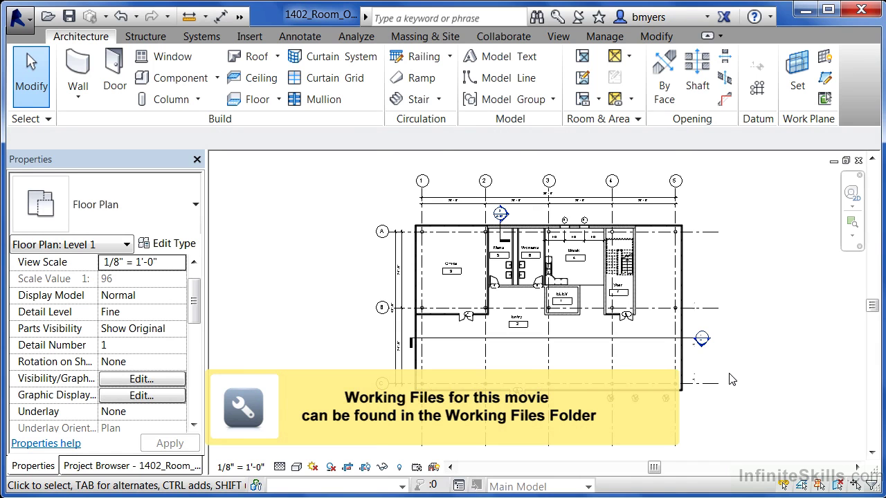
Step: Select the Entry room in the Level 1 floor plan and examine its constraints, finishes, dimensions and identity data
scroll(643, 353, up, 3)
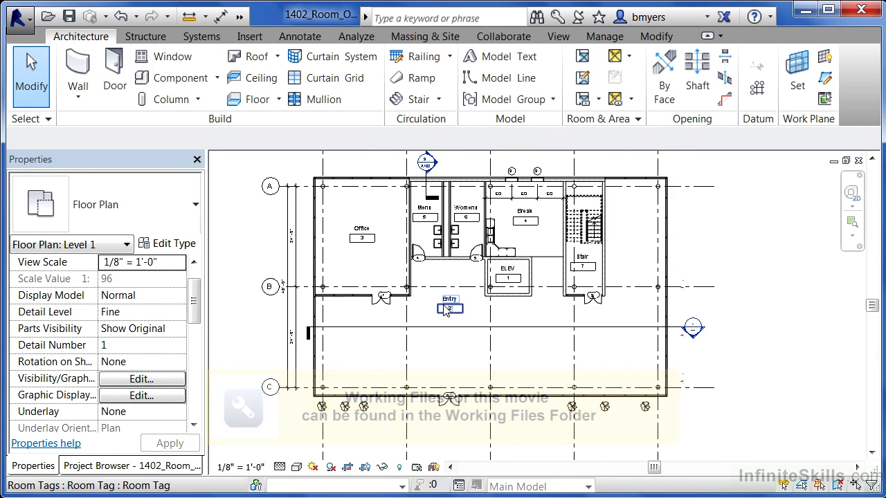
scroll(446, 309, up, 2)
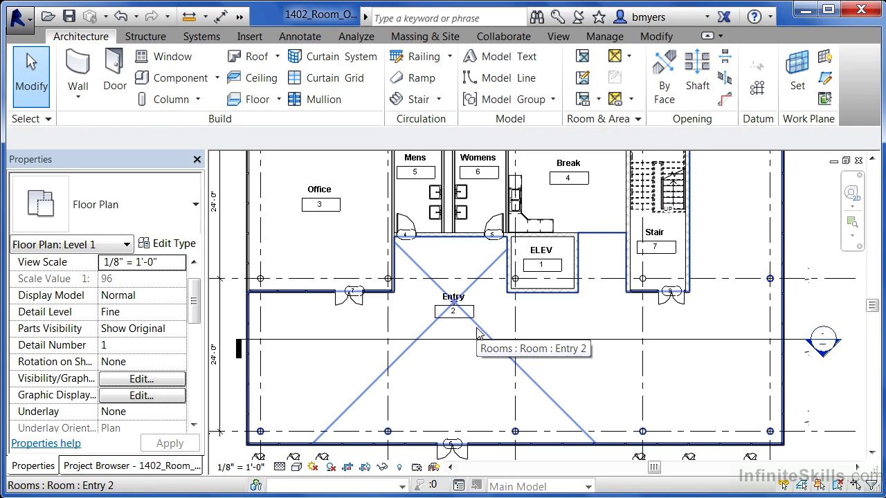
click(477, 333)
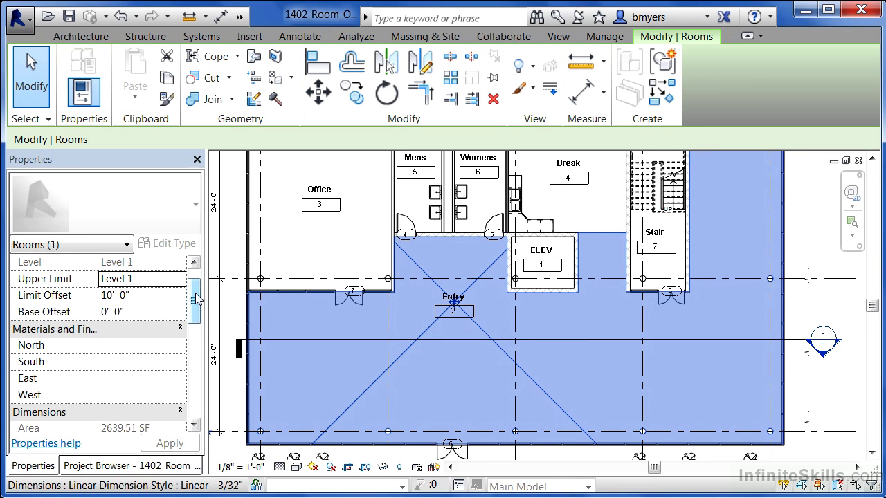
scroll(196, 299, up, 1)
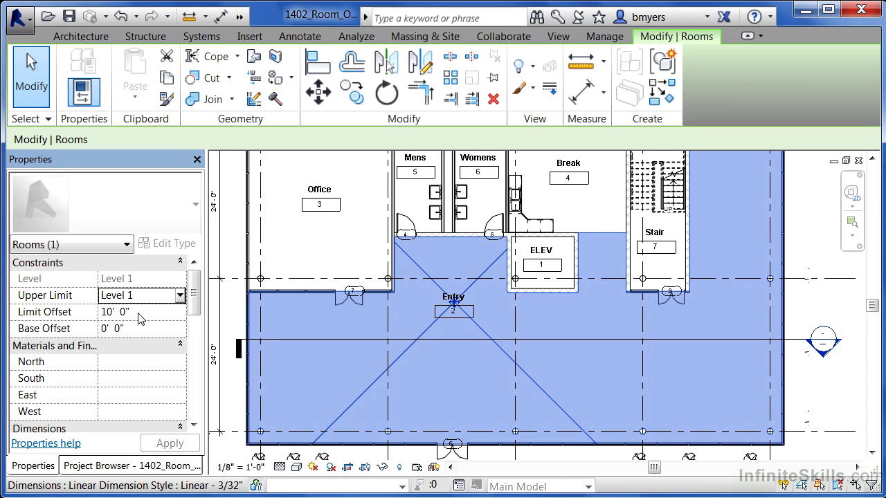
scroll(192, 311, down, 4)
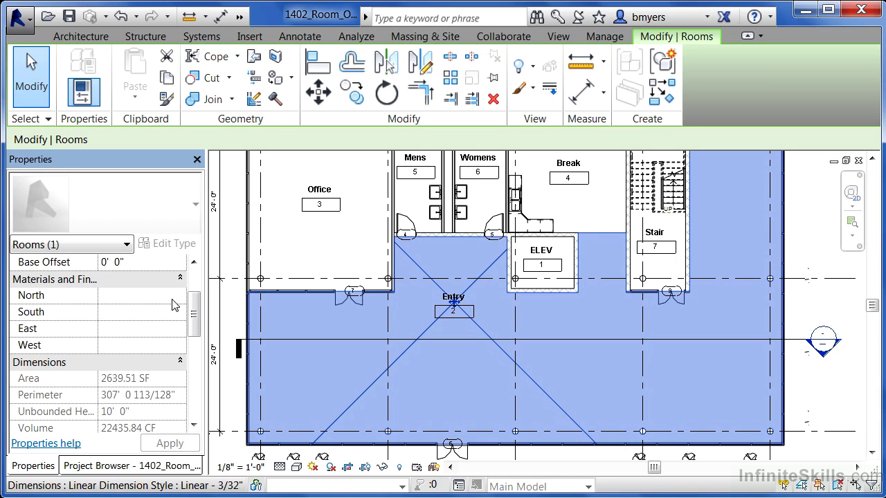
scroll(194, 311, down, 4)
scroll(195, 335, down, 2)
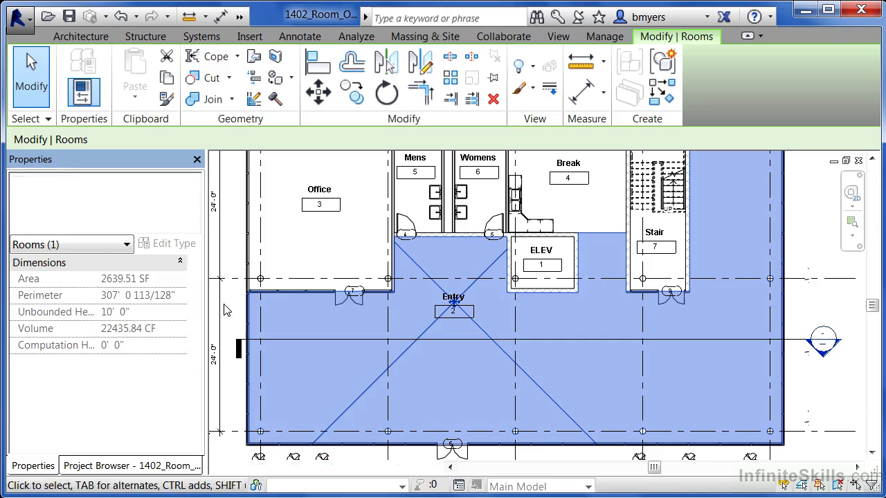
scroll(196, 320, down, 3)
scroll(195, 319, down, 4)
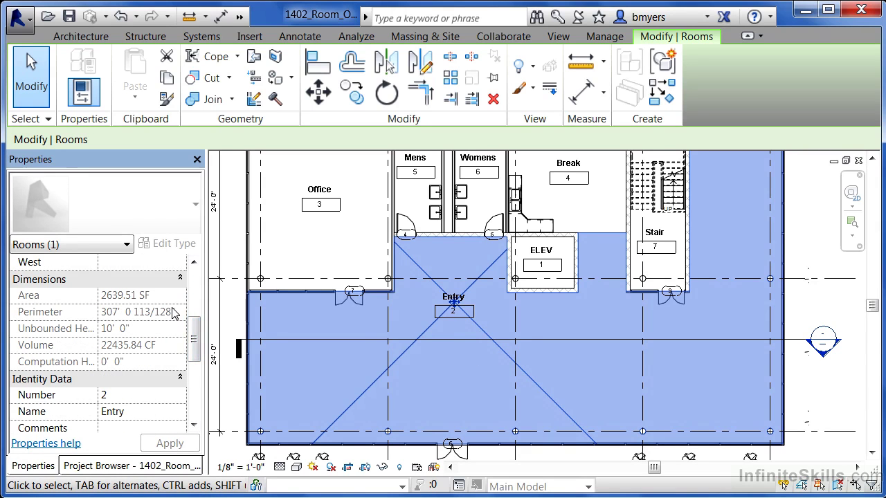
scroll(192, 350, down, 2)
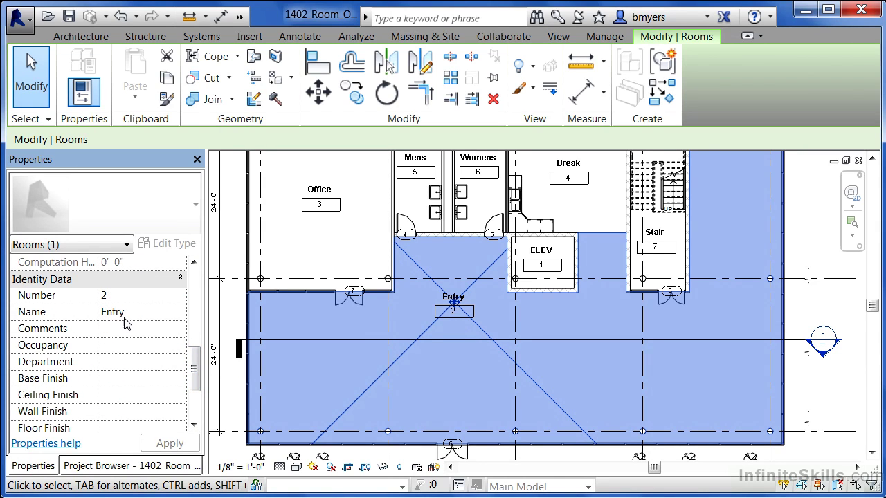
scroll(127, 324, up, 4)
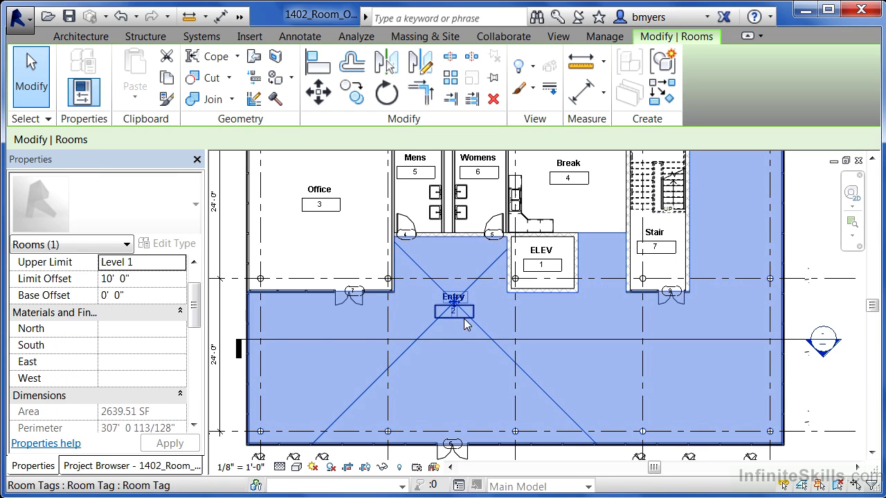
drag(198, 317, 194, 371)
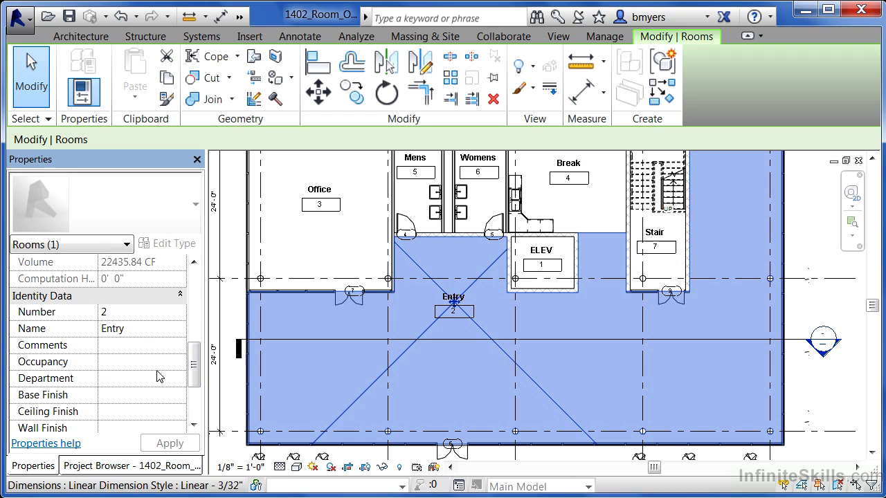
drag(196, 366, 198, 388)
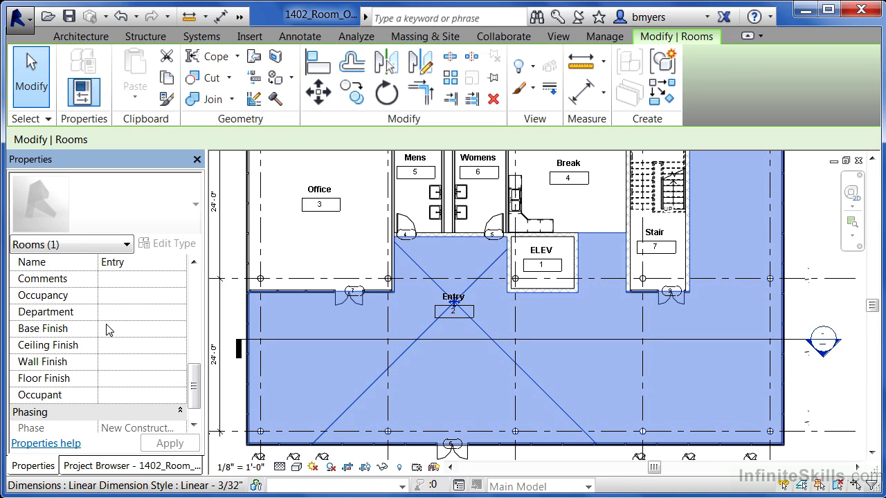
drag(195, 382, 194, 322)
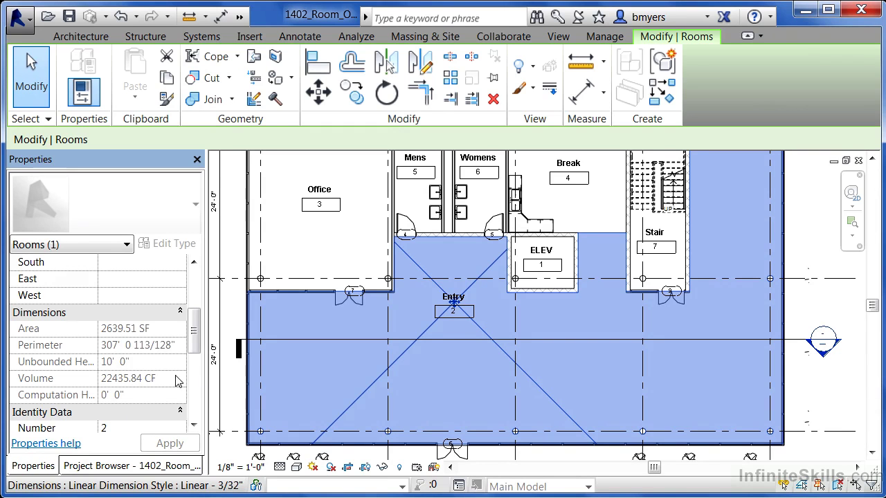
scroll(178, 382, up, 3)
Step: Review the Area and Volume Computations settings, keeping Areas and Volumes and the At wall finish room area option
click(100, 40)
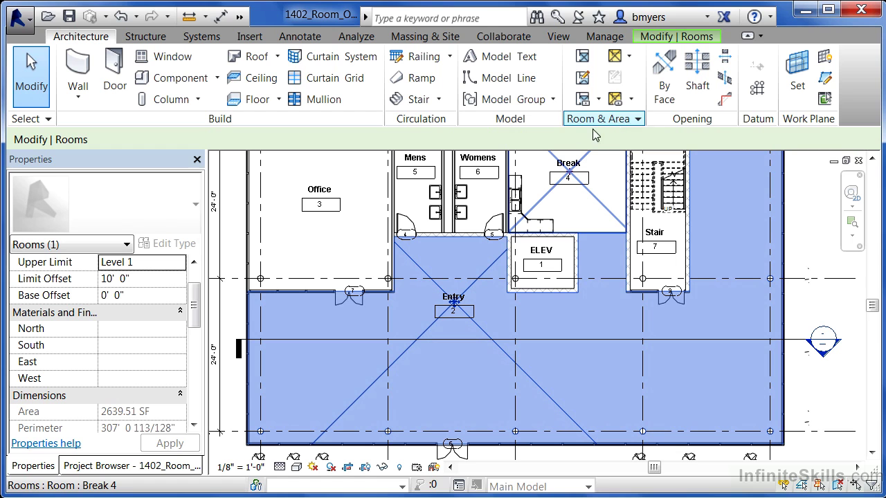
click(638, 120)
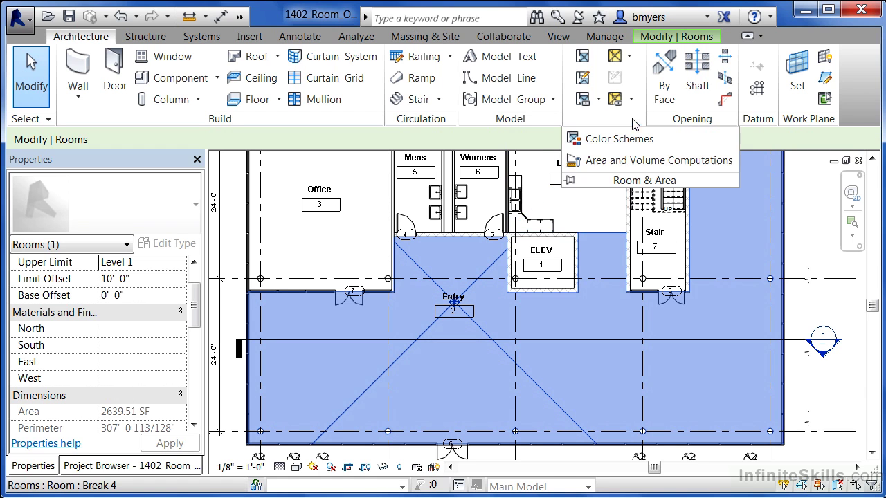
click(612, 163)
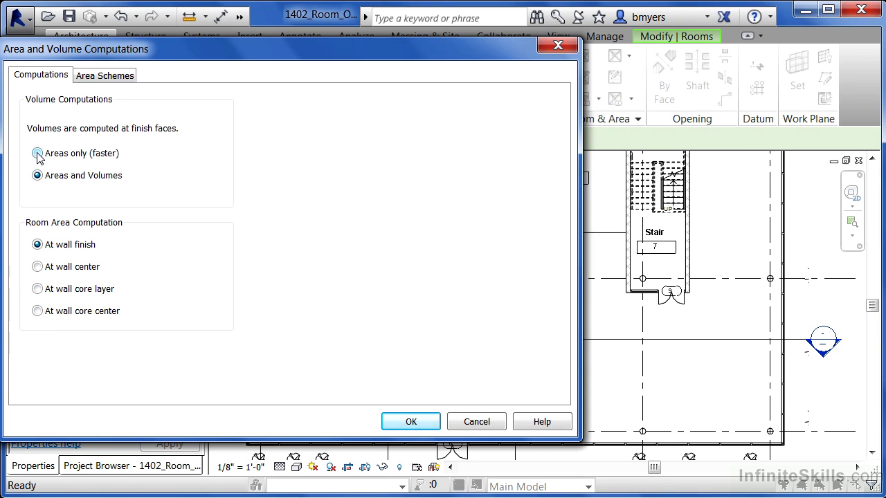
drag(93, 52, 335, 58)
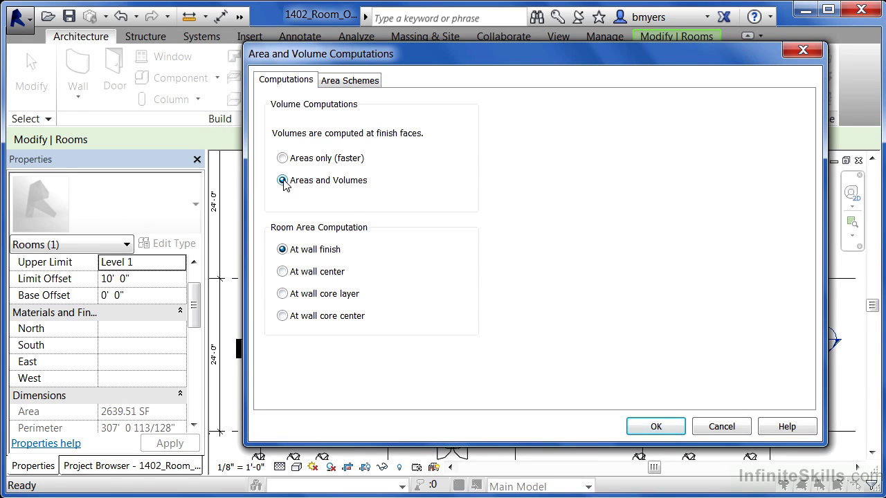
click(654, 426)
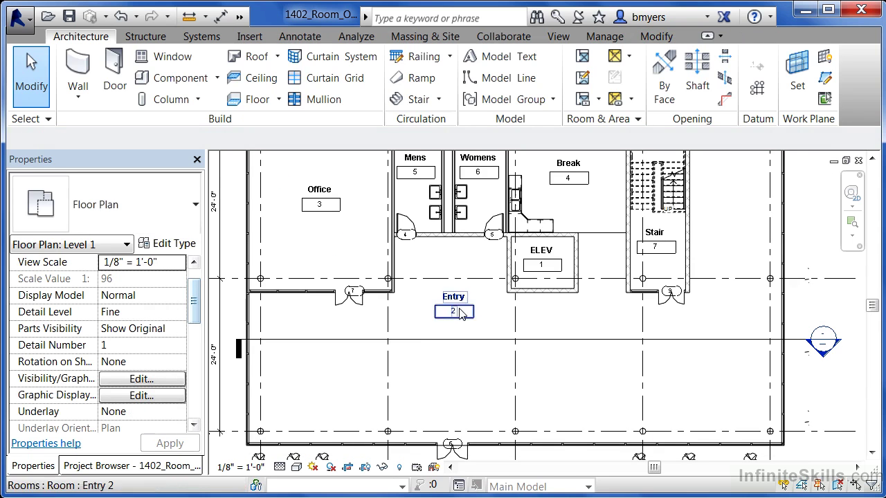
Step: Check the Entry room's computed volume in its properties, then clear the selection
click(456, 301)
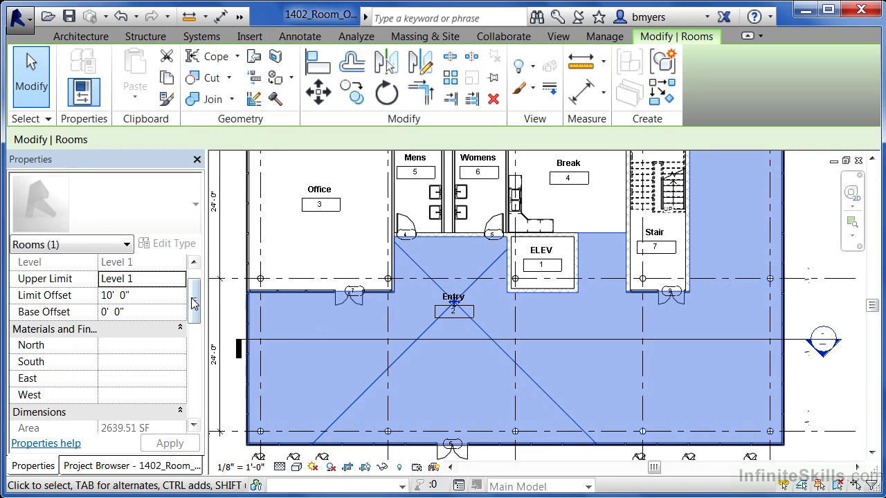
drag(196, 299, 196, 337)
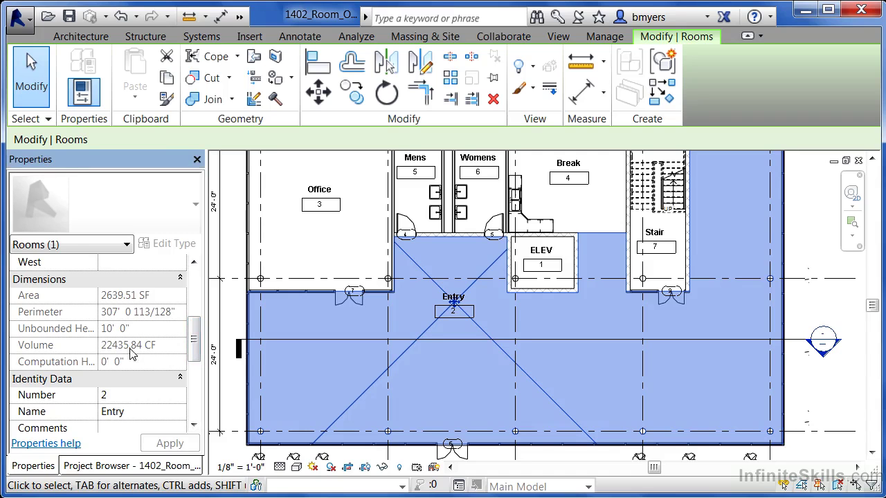
scroll(166, 346, up, 3)
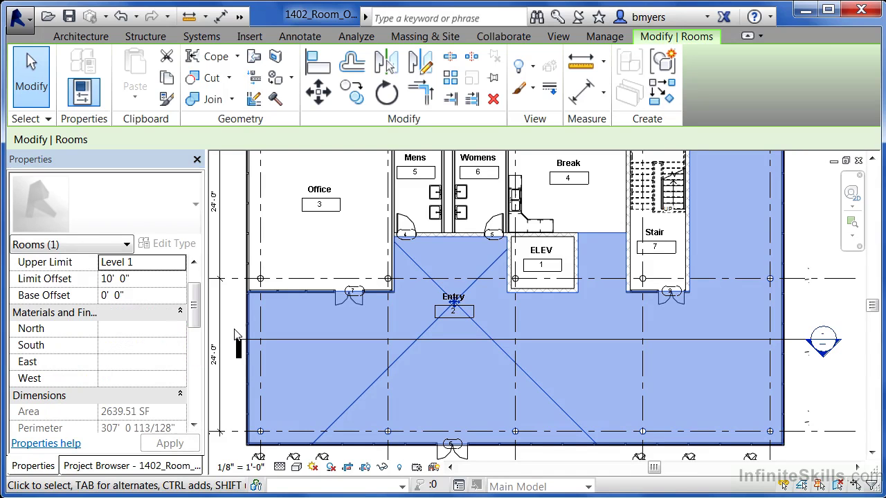
key(Escape)
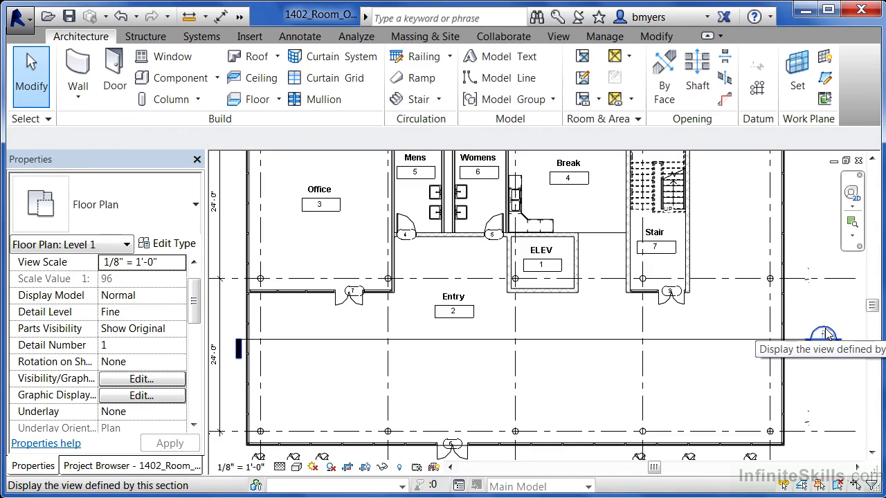
Step: Open the building section through the Entry room and turn on Interior Fill and Reference for Rooms in its visibility/graphic overrides
double_click(825, 334)
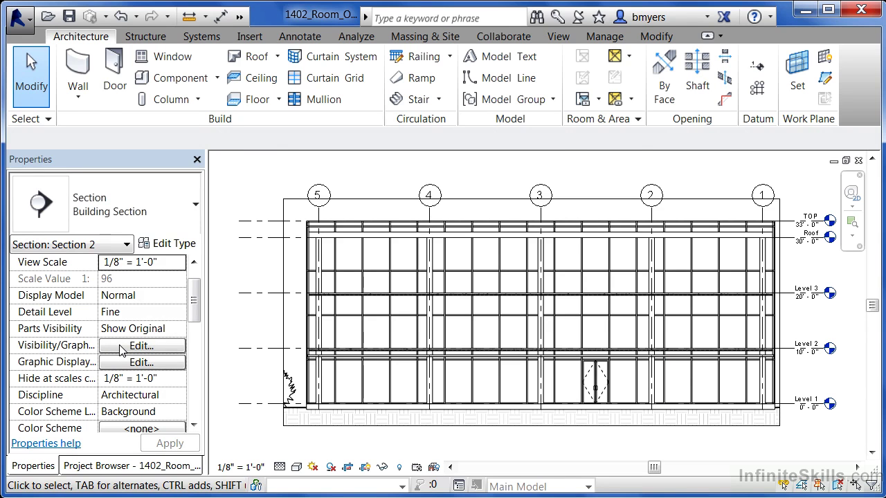
click(121, 349)
drag(607, 135, 606, 279)
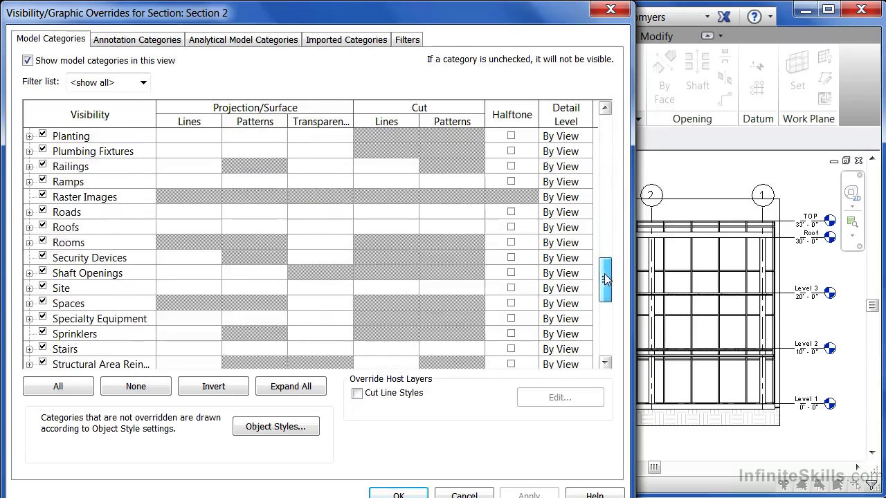
click(29, 243)
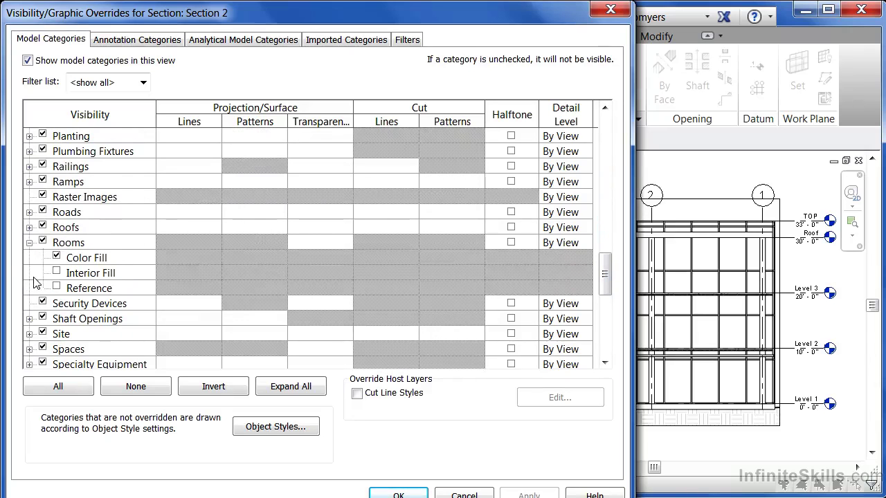
click(56, 273)
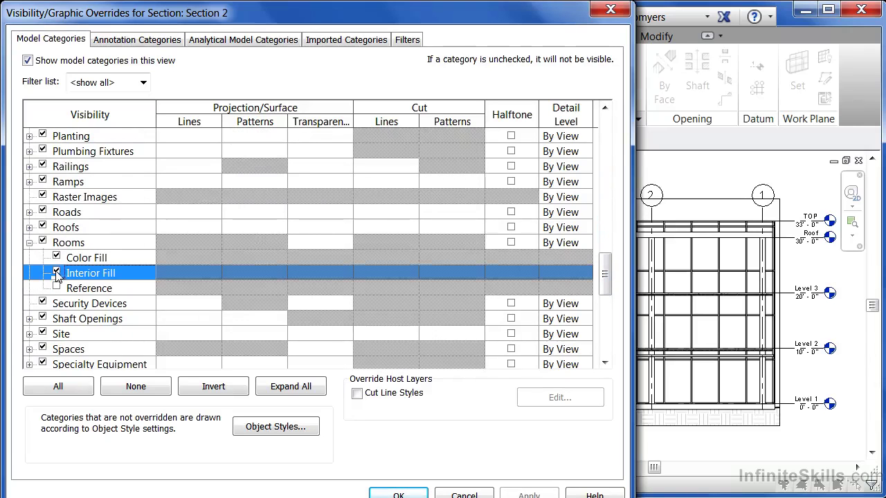
click(57, 289)
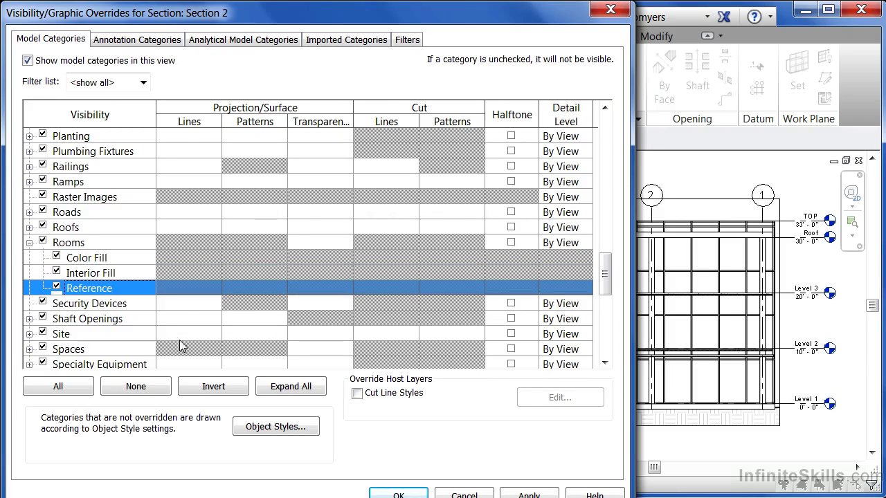
click(399, 496)
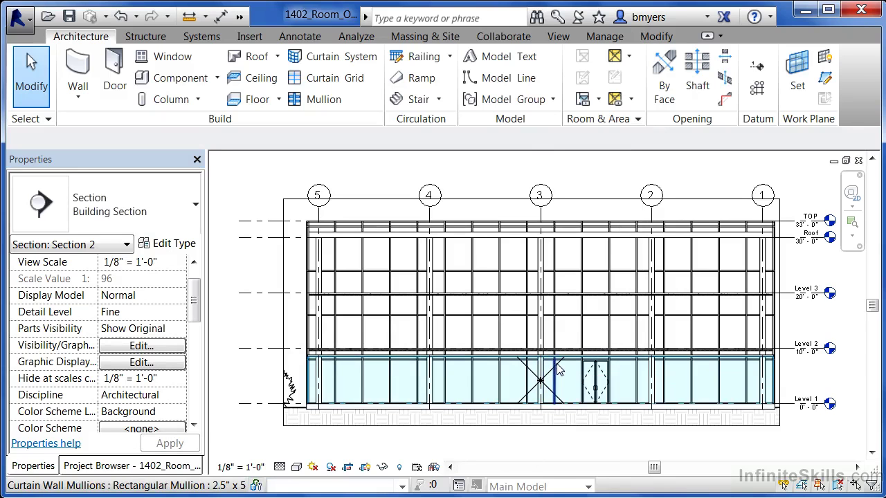
Step: Select the Entry room in the section and examine its limit offset and volume
scroll(557, 374, up, 4)
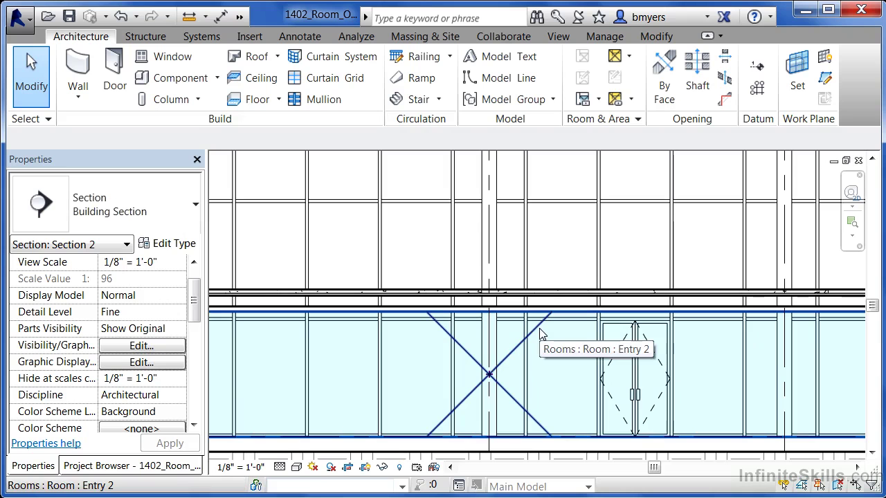
click(541, 333)
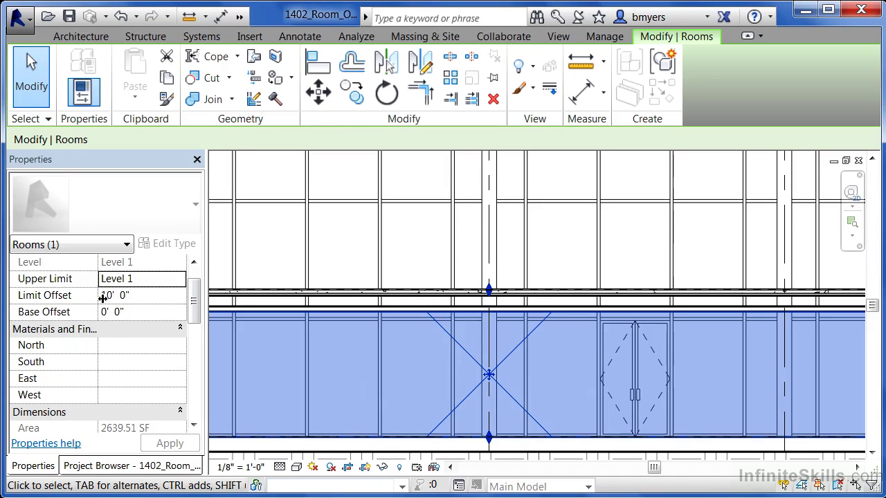
drag(193, 299, 194, 313)
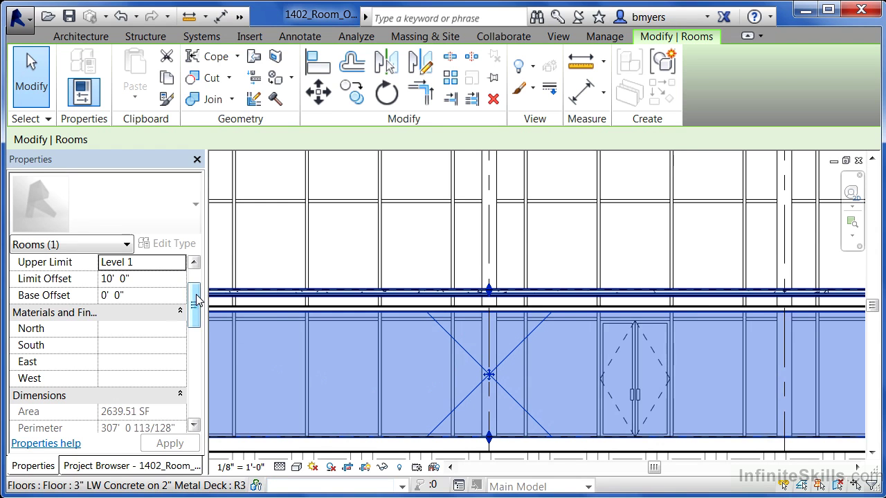
drag(198, 304, 201, 322)
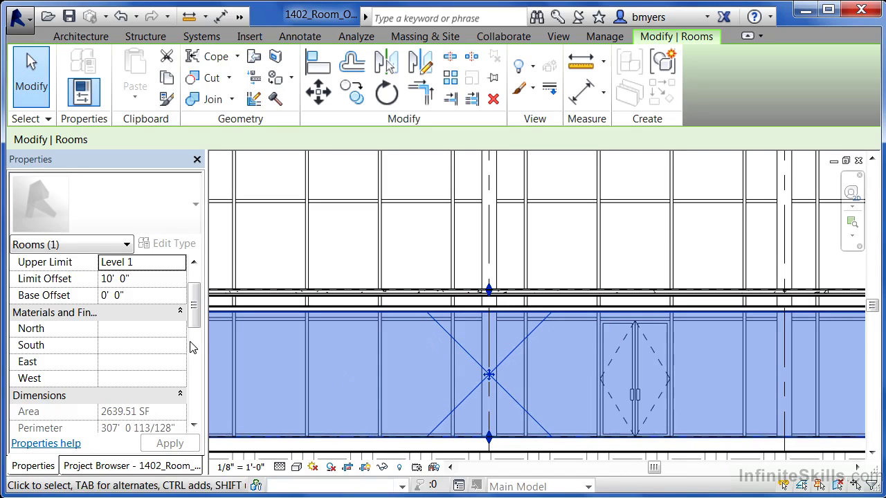
drag(193, 318, 194, 349)
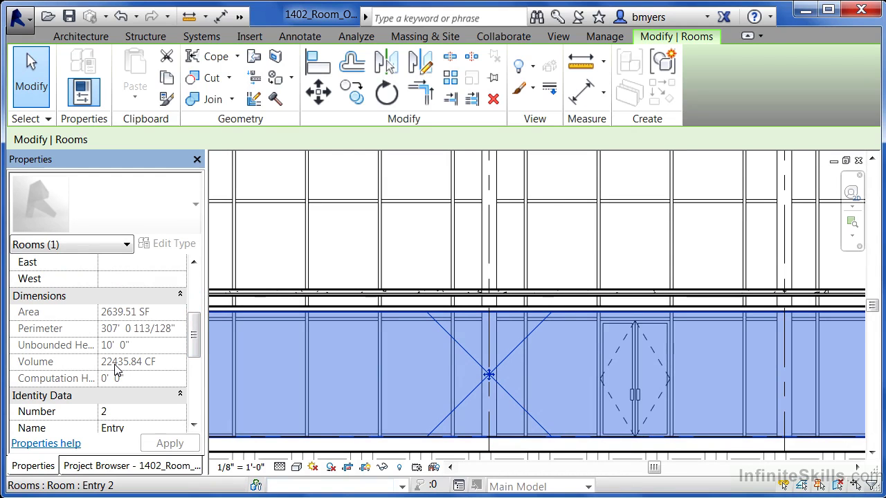
Step: Lower the Entry room's upper boundary in the section to a limit offset of about 6' 7" and check its volume
click(421, 420)
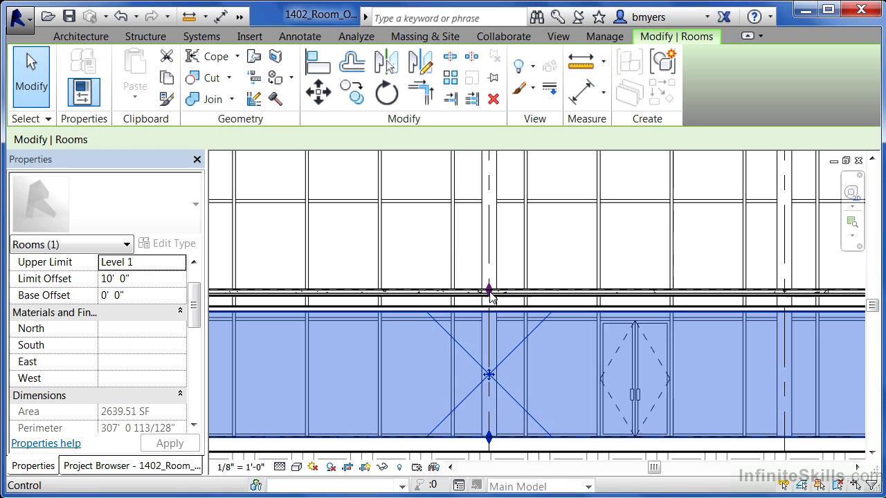
drag(489, 294, 490, 343)
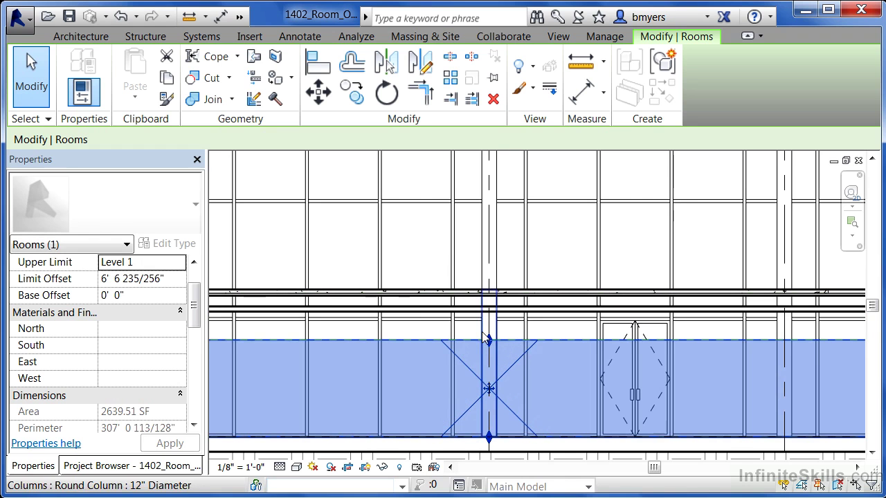
drag(195, 308, 195, 335)
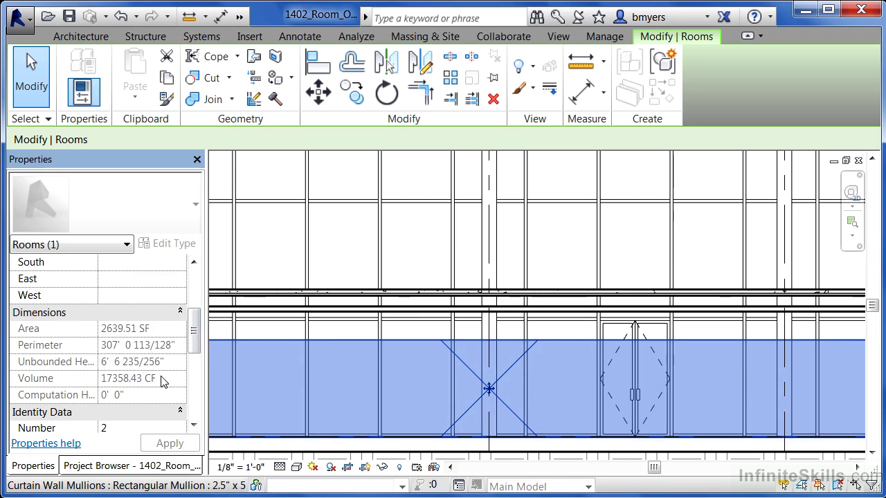
Step: Raise the Entry room's upper boundary in the section to a limit offset of about 9' 7 1/2" and check its volume
click(488, 339)
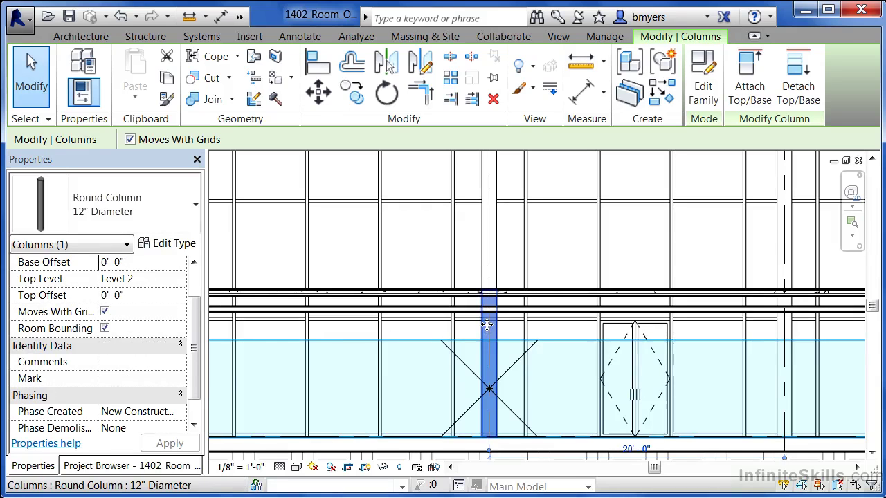
click(470, 342)
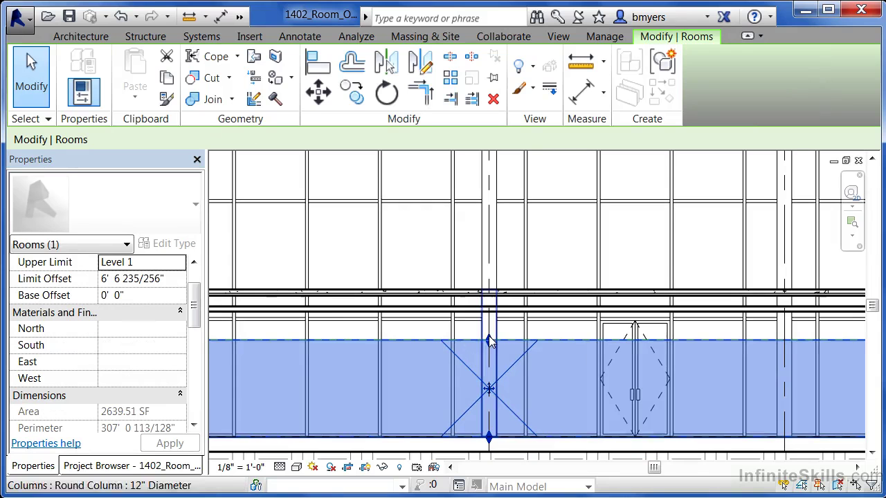
drag(489, 342, 490, 295)
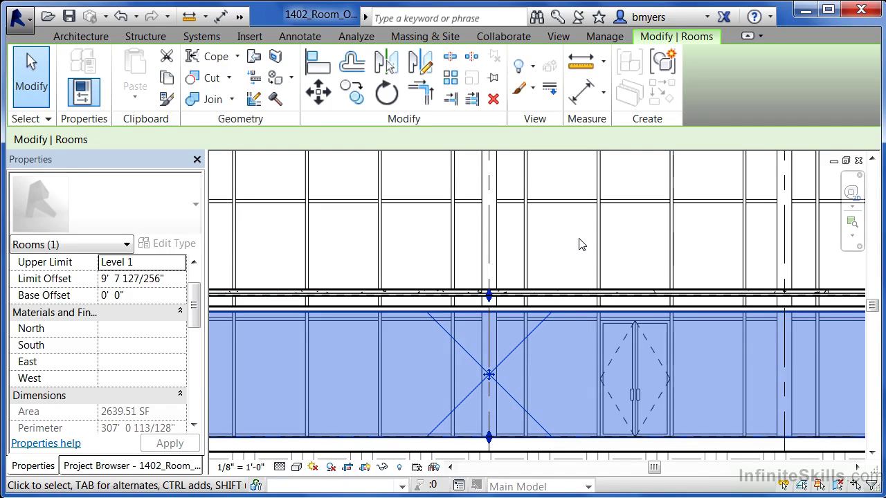
drag(196, 313, 196, 344)
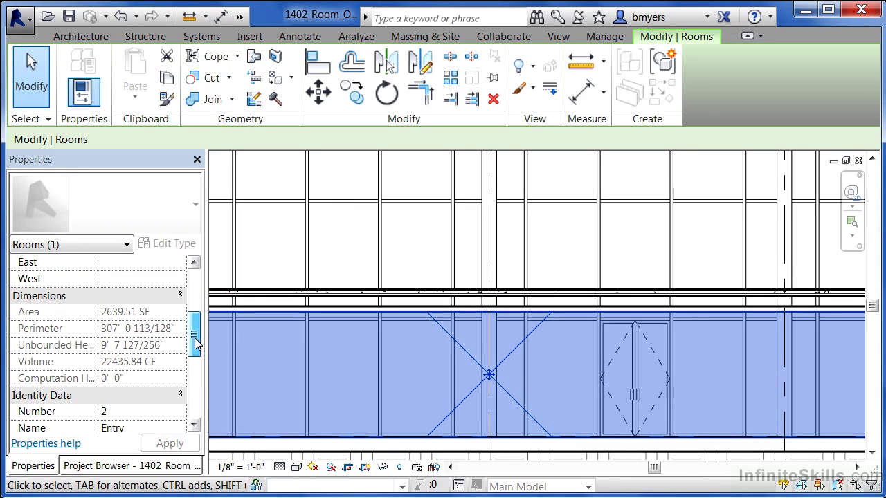